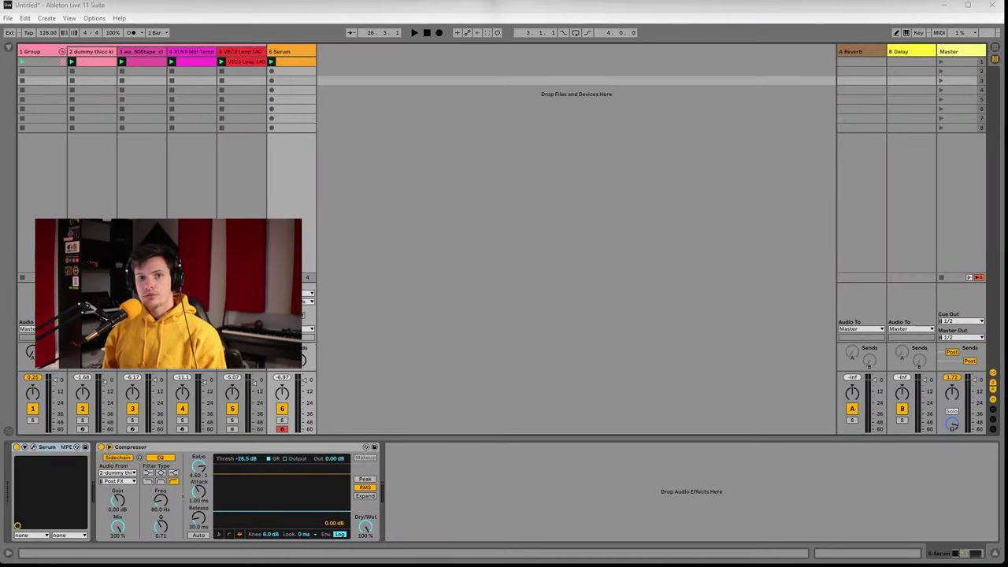
- Bring the horn lines reference video into view and play it
drag(441, 0, 547, 84)
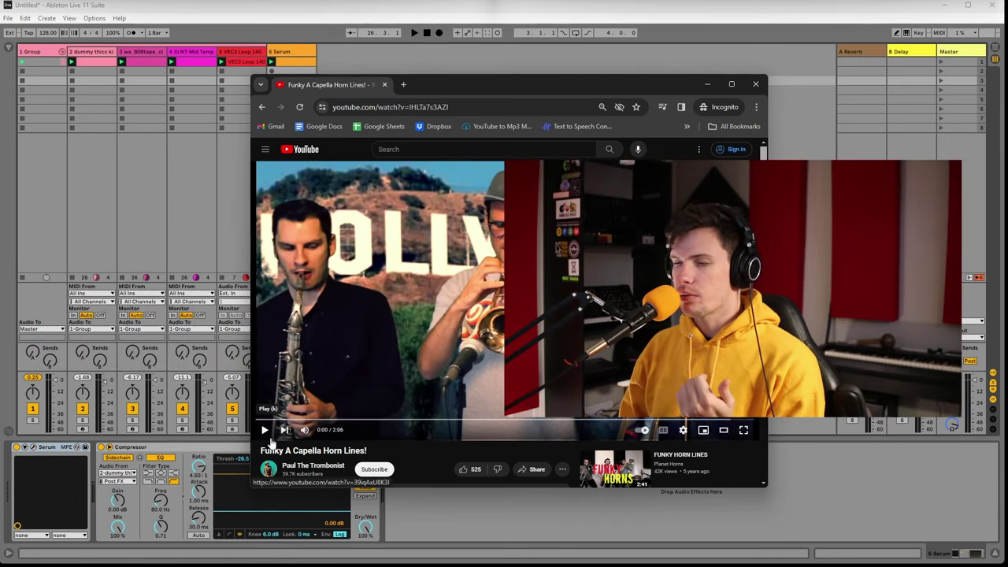
click(265, 431)
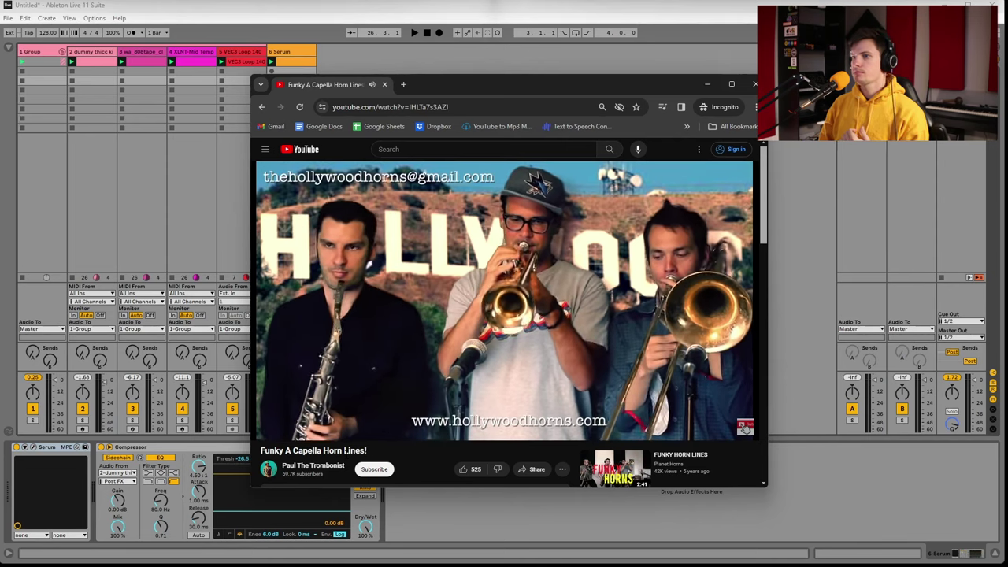
mouse_move(419, 301)
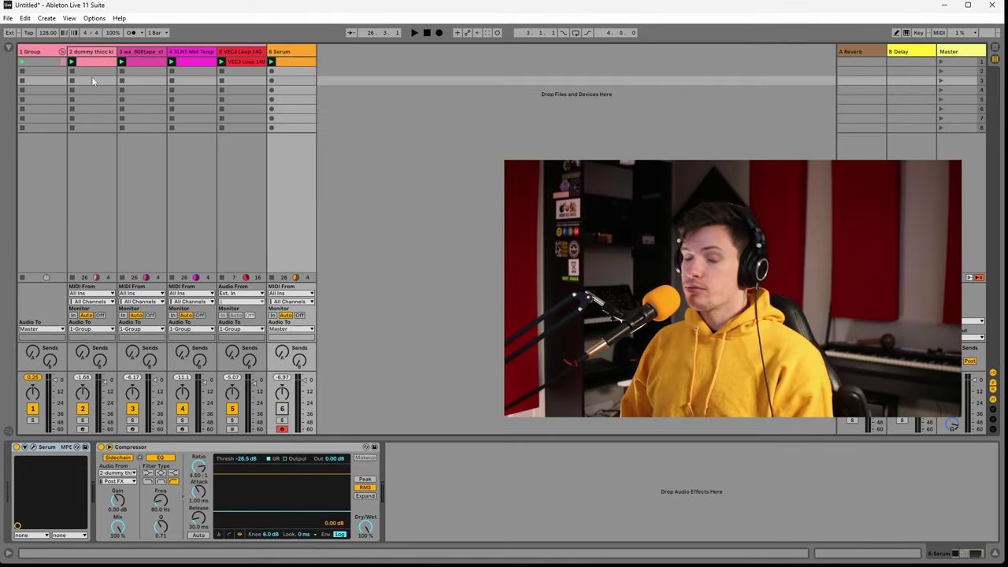
- Play the project while checking Serum's effects page, then return to its oscillator page
key(space)
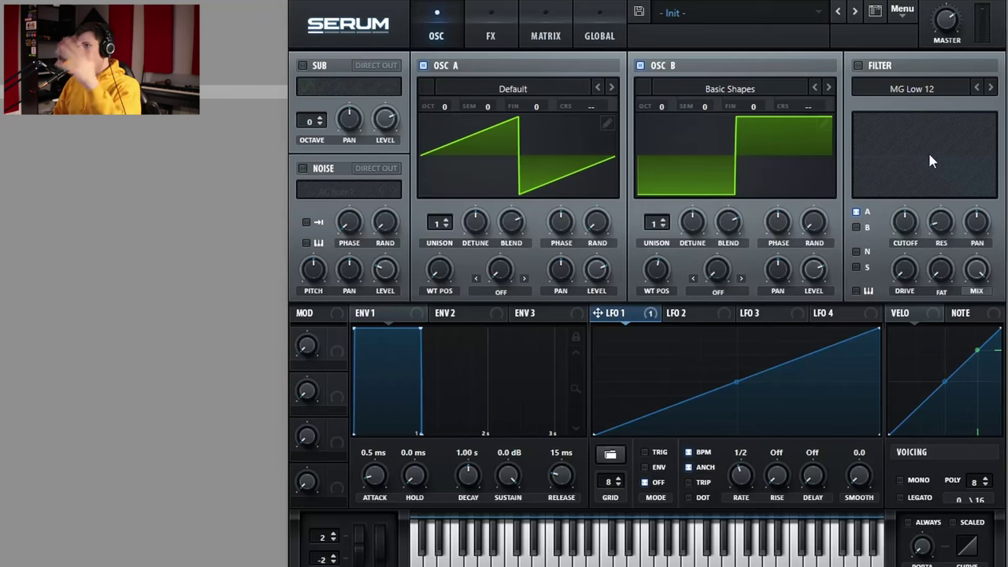
click(492, 30)
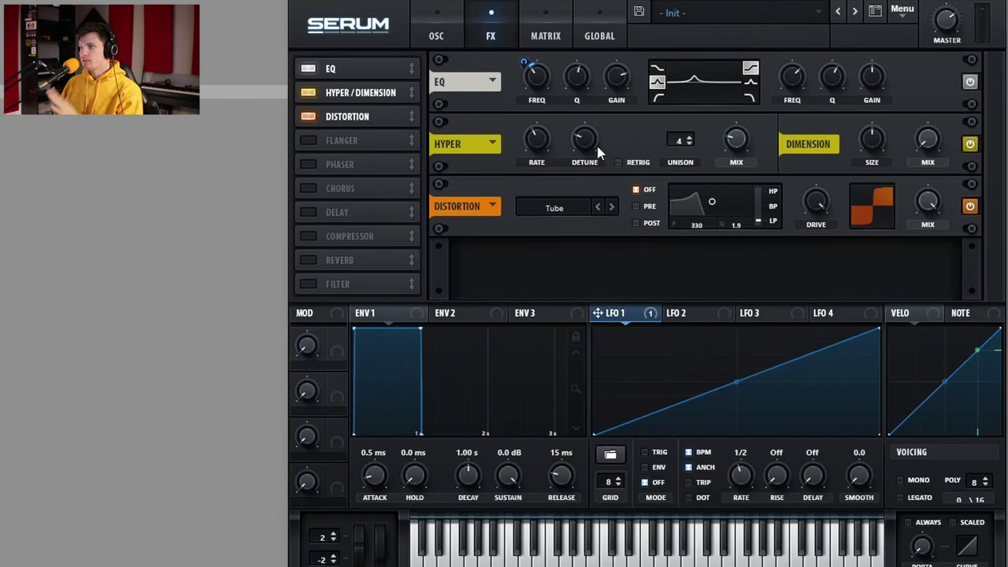
click(438, 32)
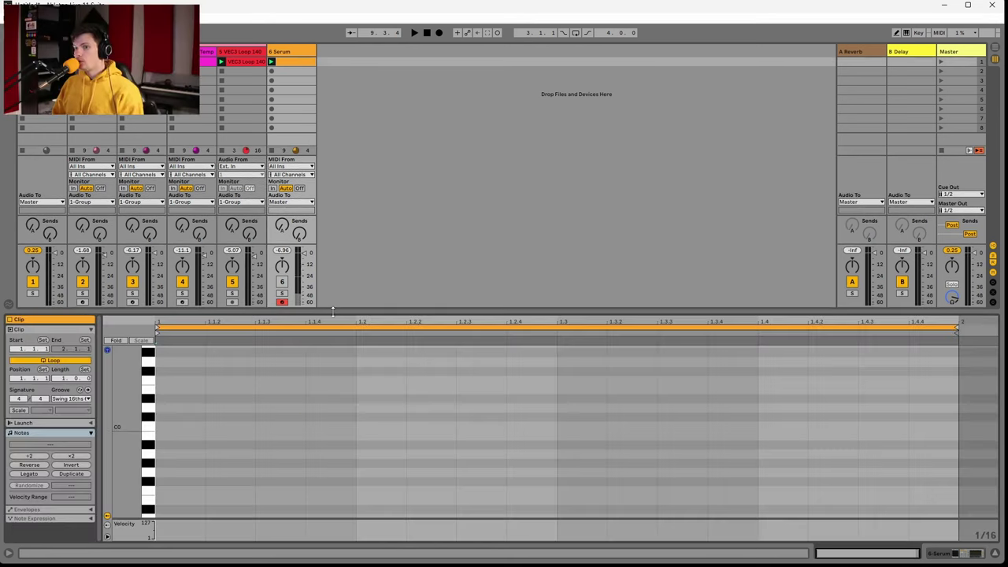
- Enlarge the note editor and draw sixteen F0 sixteenth notes across the one-bar clip
drag(332, 312, 276, 147)
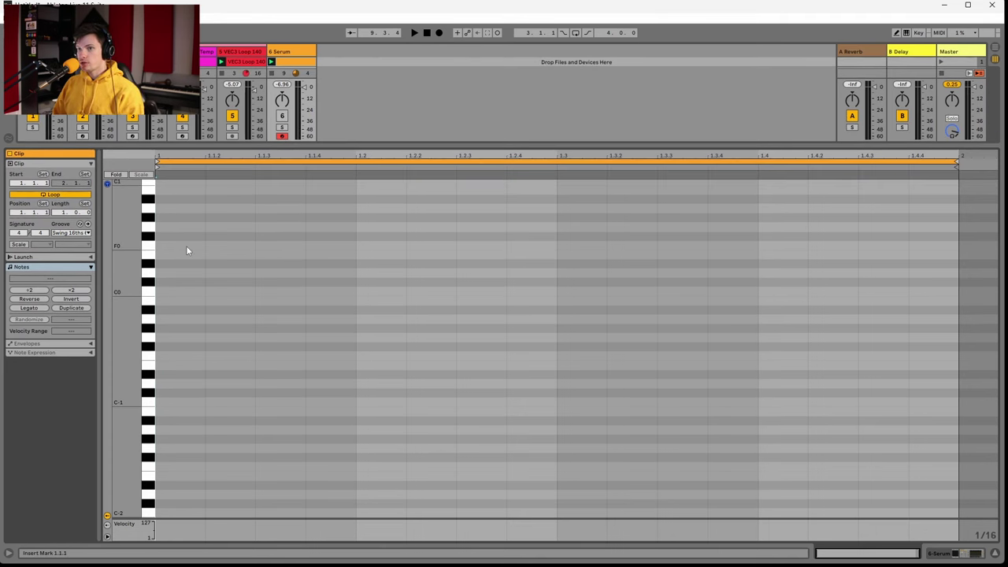
key(b)
drag(182, 245, 218, 245)
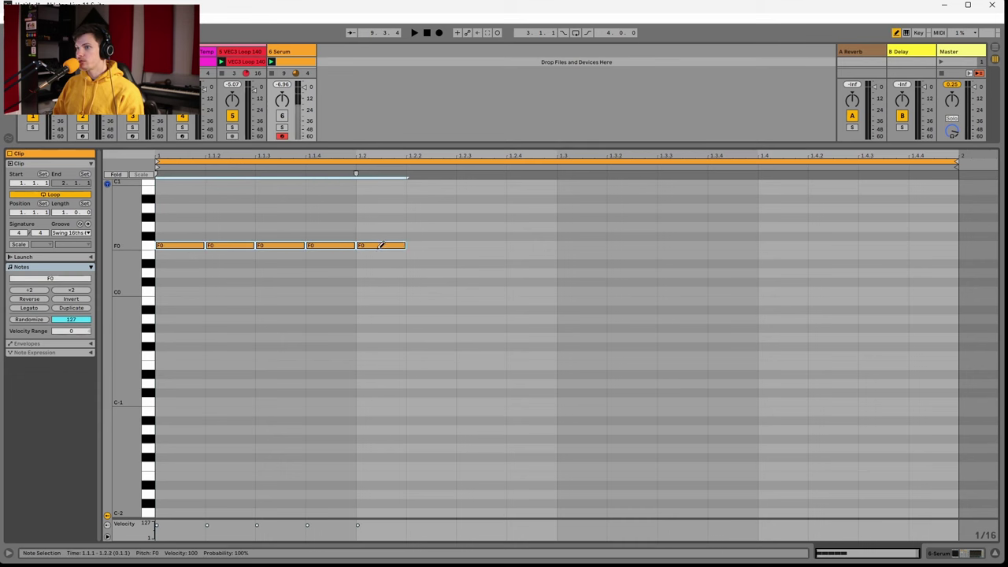
drag(848, 245, 934, 241)
key(b)
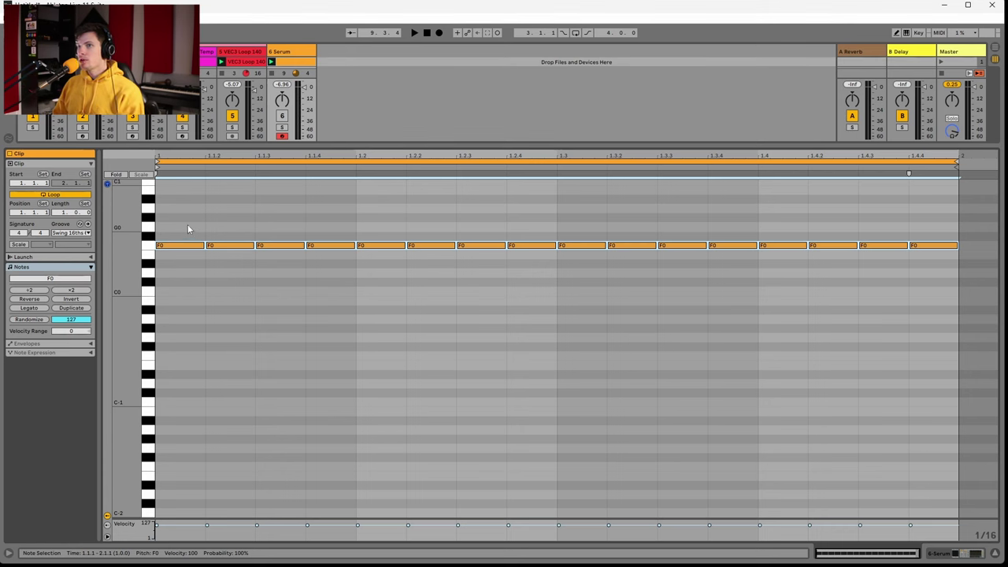
- Play the clip and lower the Serum track volume to -6 dB
click(228, 182)
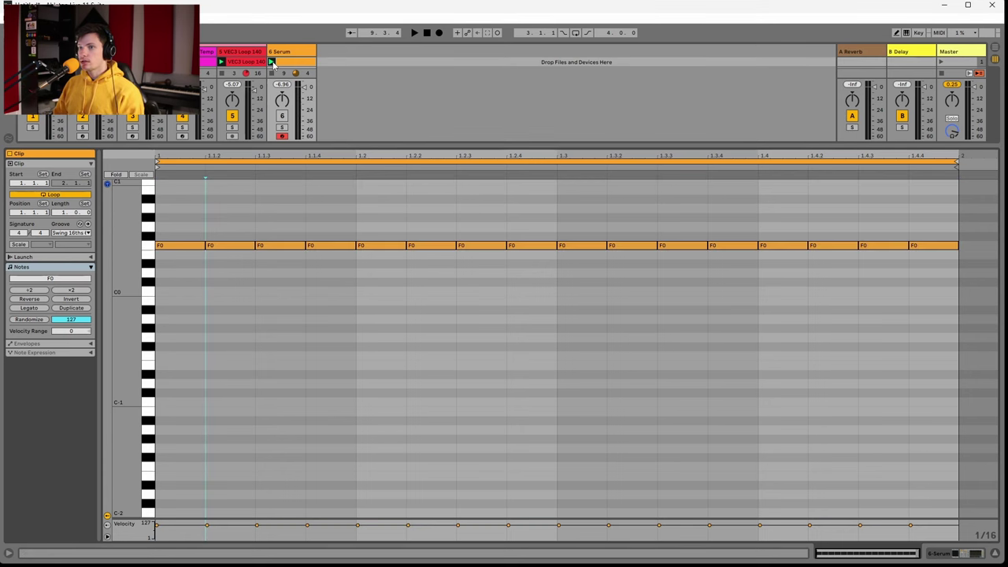
click(272, 63)
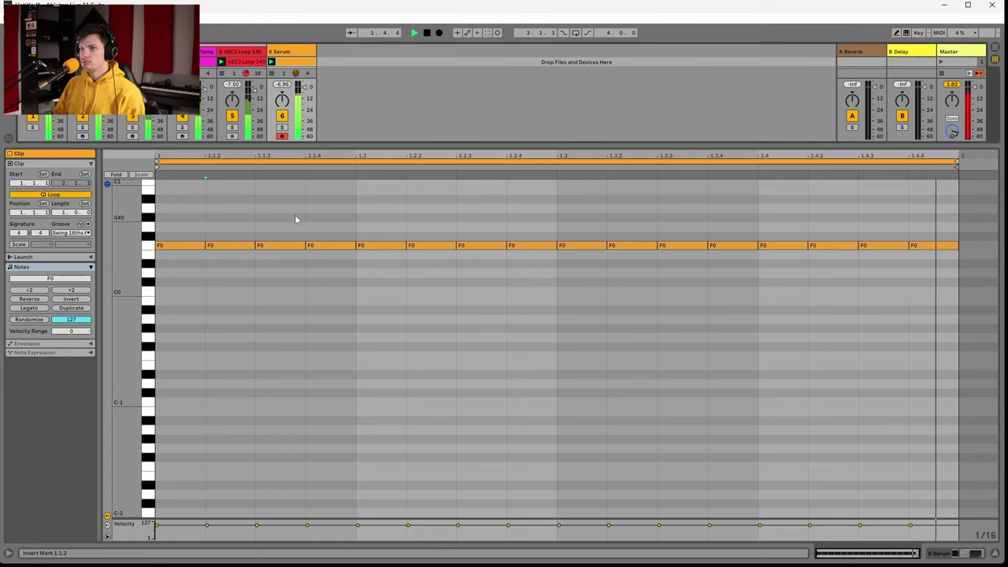
click(304, 96)
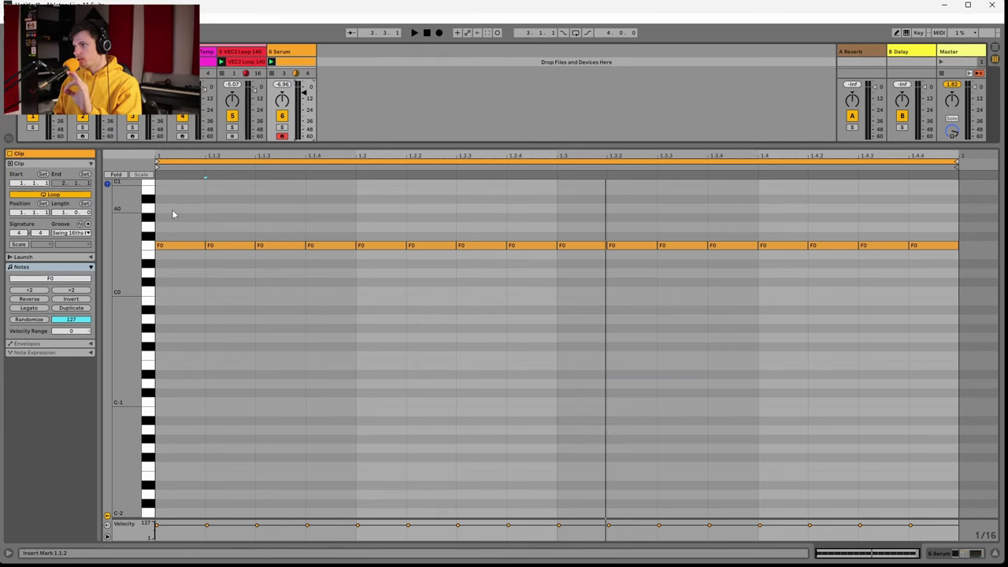
- Shorten all sixteen F0 notes to about a third of their length and audition the staccato result
drag(173, 214, 970, 334)
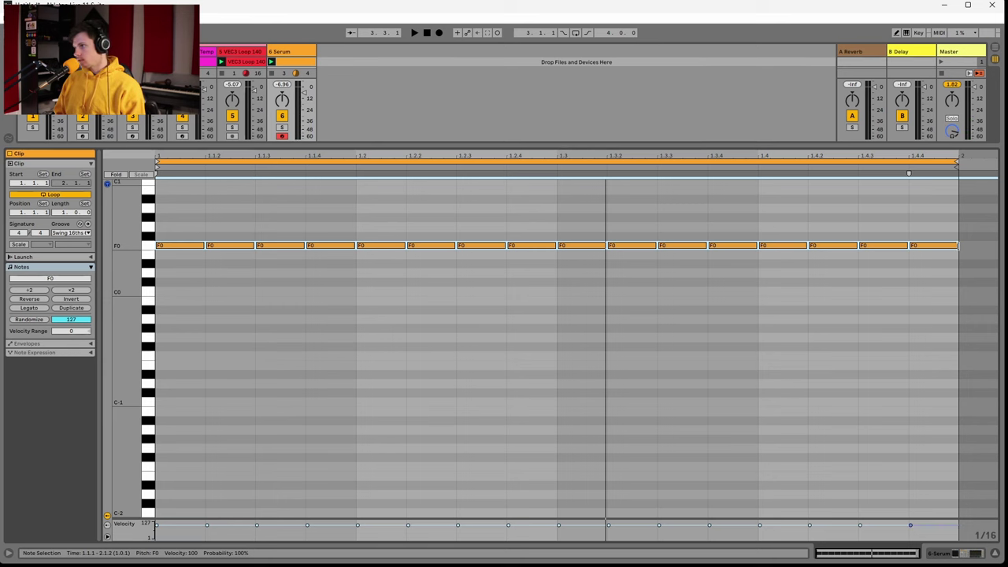
drag(957, 245, 917, 238)
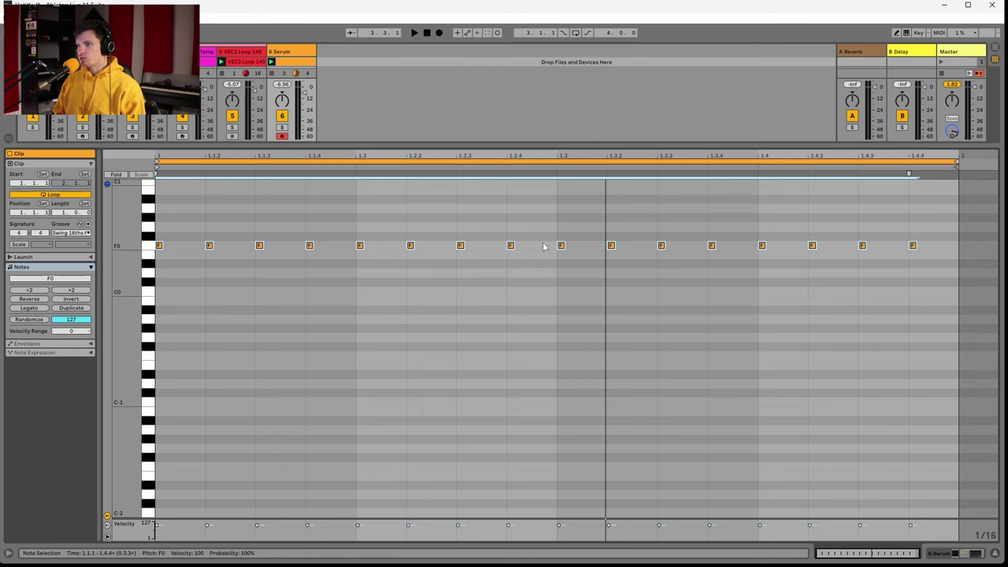
click(612, 247)
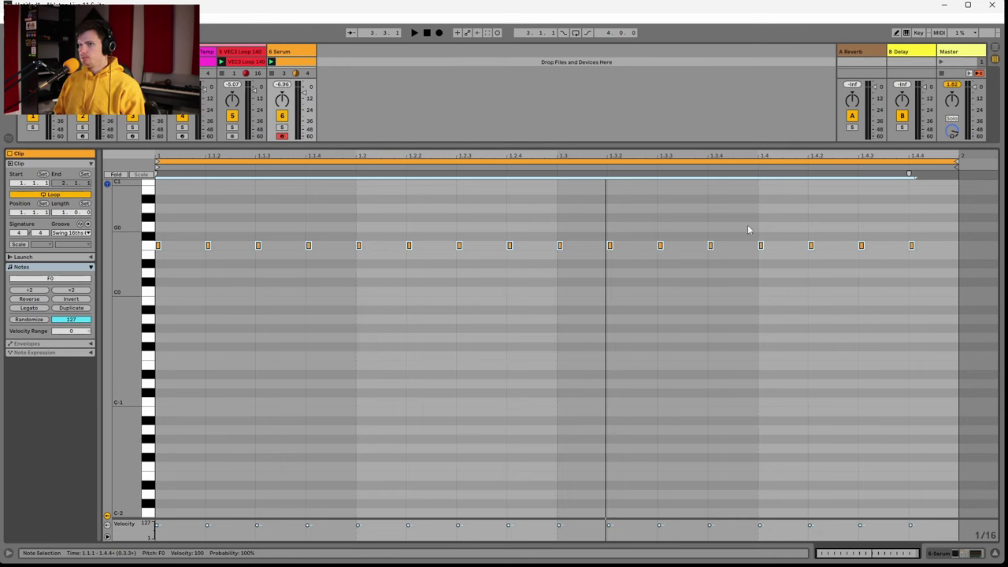
key(space)
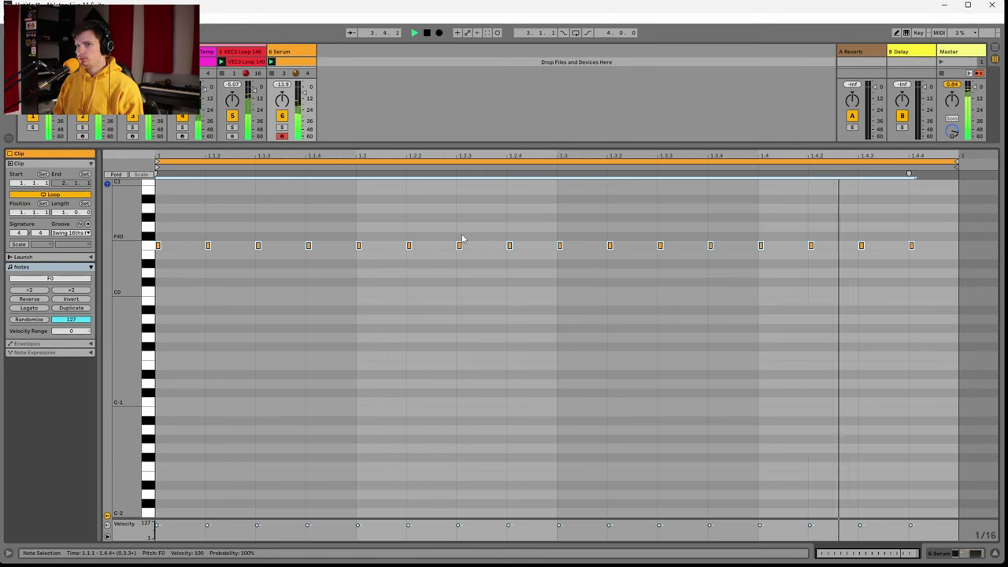
key(space)
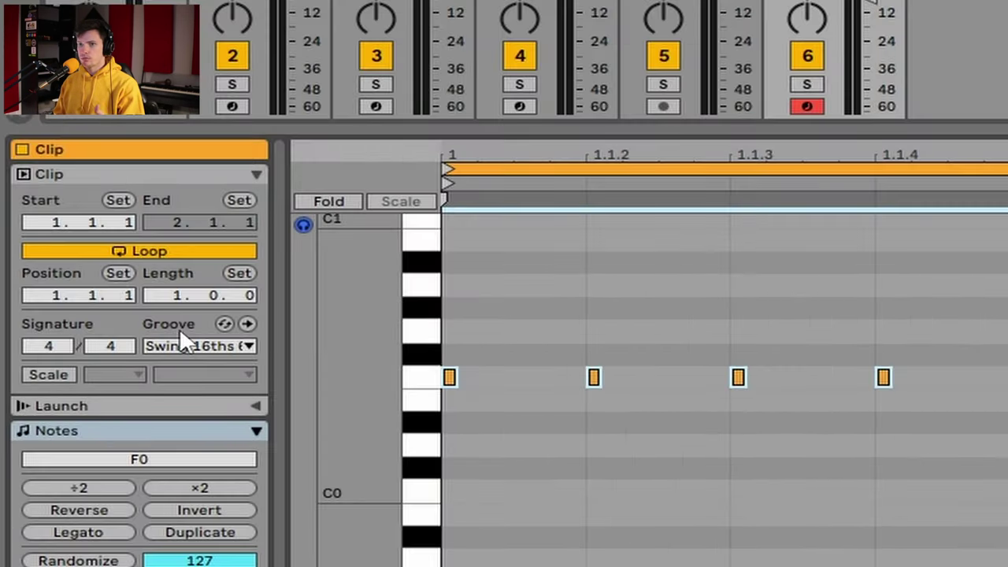
click(71, 234)
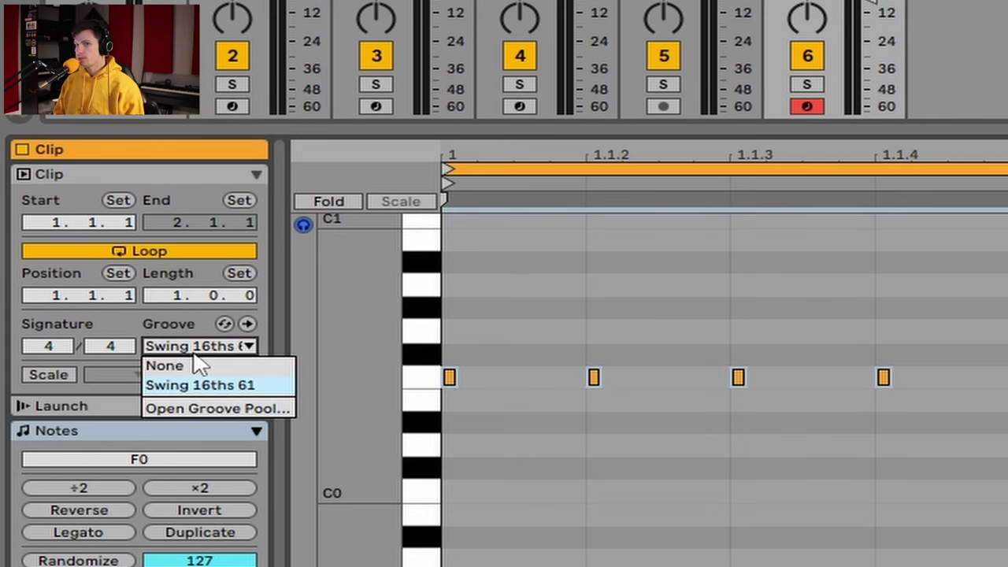
click(193, 384)
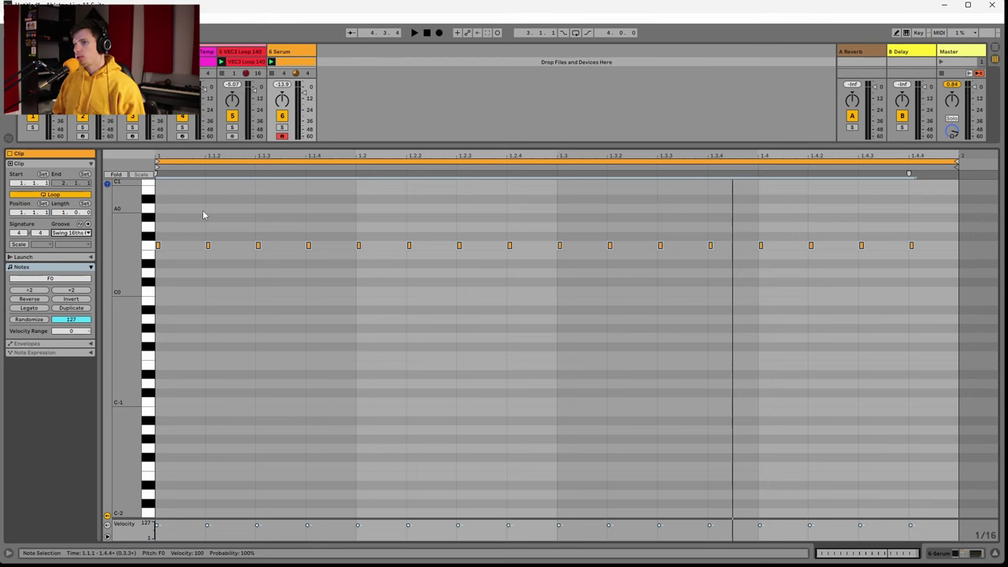
- Lengthen the F0 note at 1.2.4 up to beat 1.3 and audition it
click(570, 280)
click(510, 245)
drag(516, 245, 550, 245)
click(551, 230)
key(space)
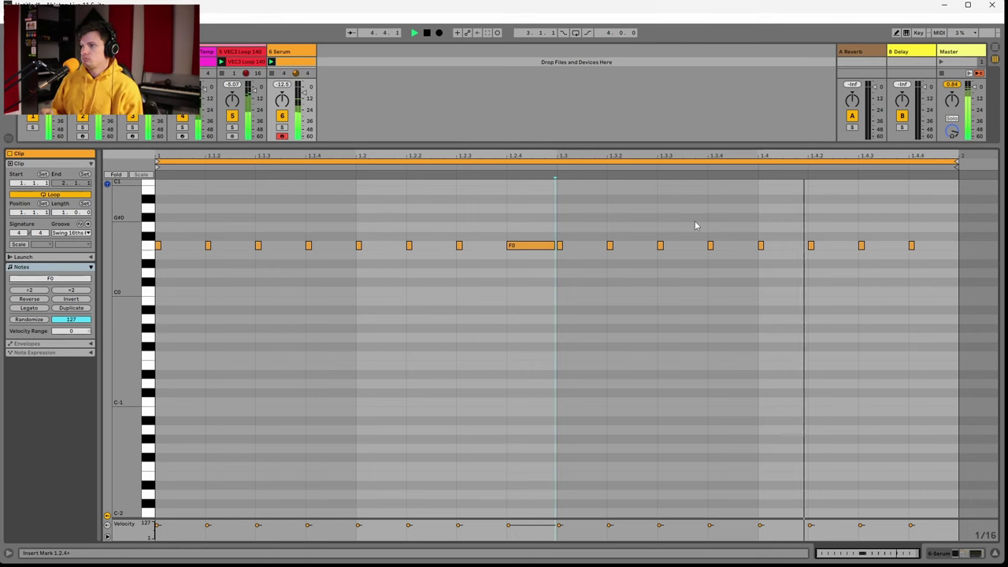
click(695, 226)
key(space)
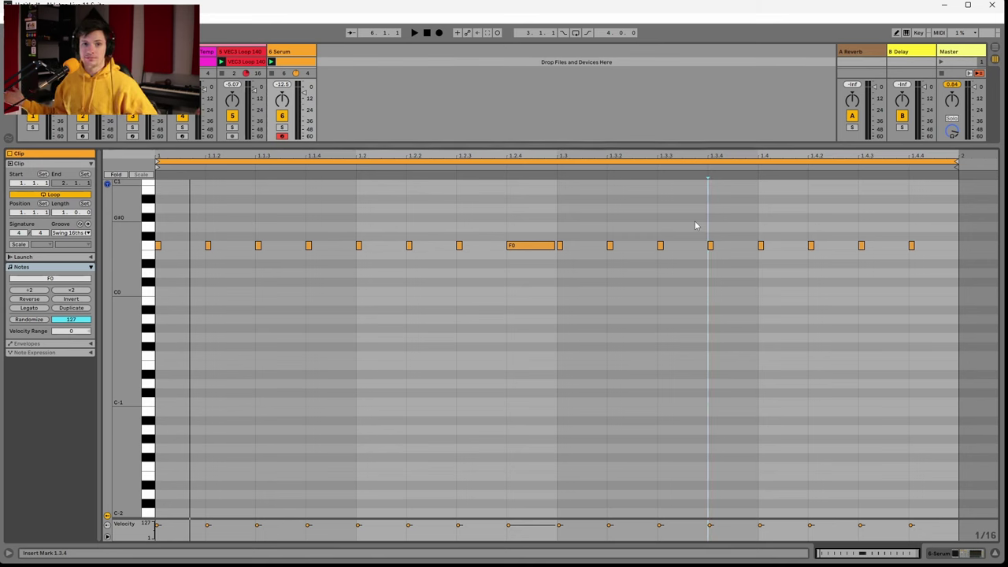
- Lengthen the F0 notes at 1.3.3 and 1.2.2, then play back the bassline
click(660, 245)
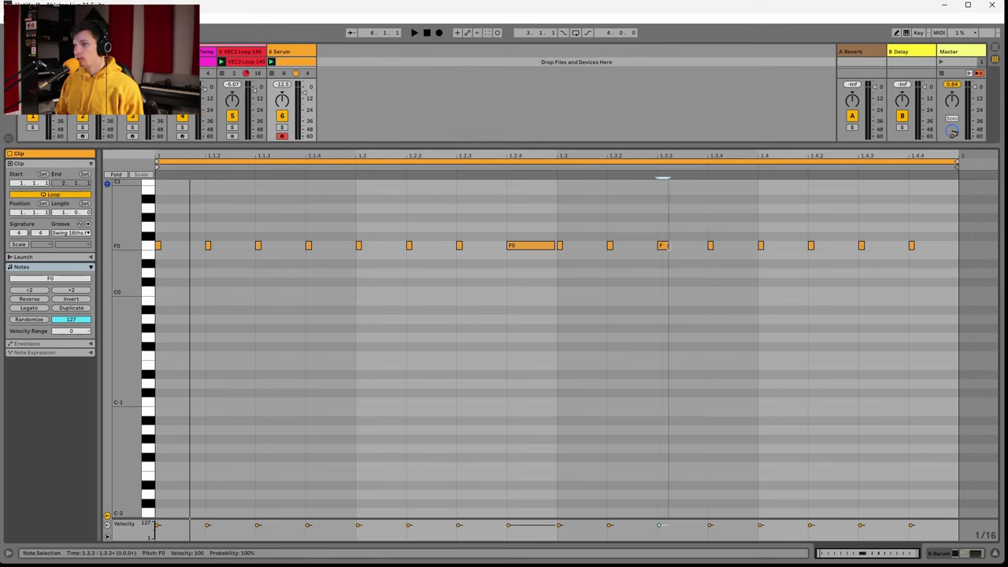
drag(689, 245, 705, 245)
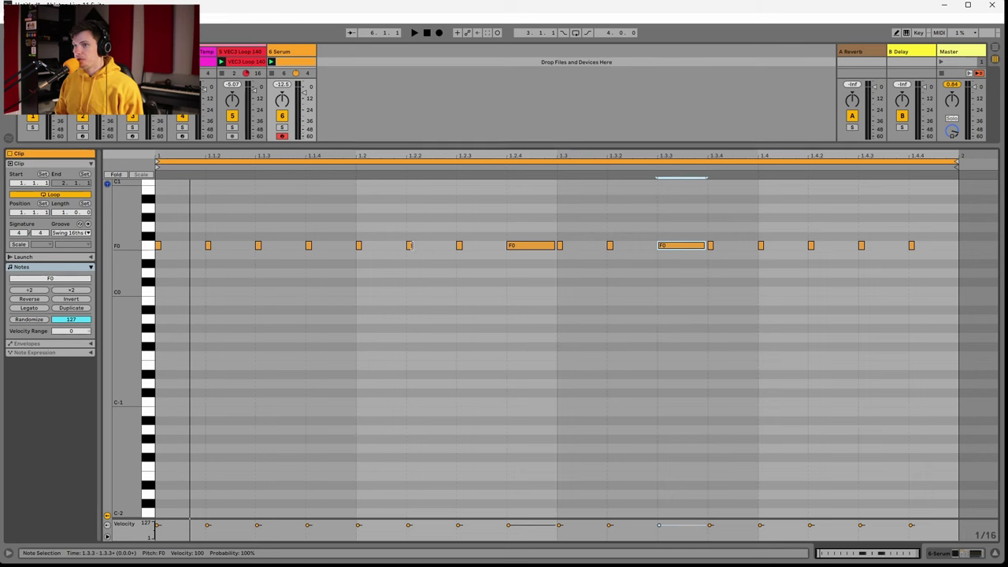
drag(411, 245, 438, 245)
key(space)
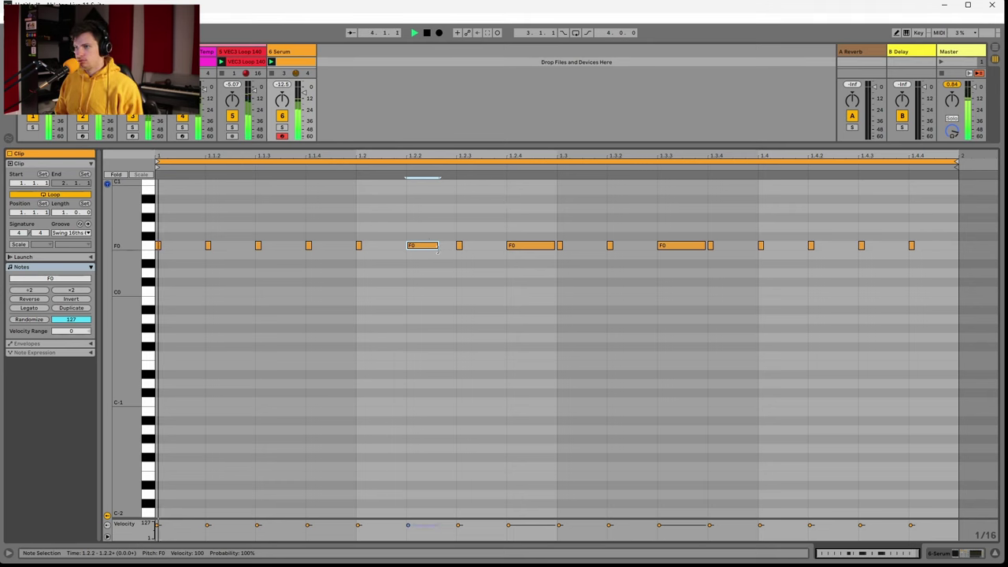
key(space)
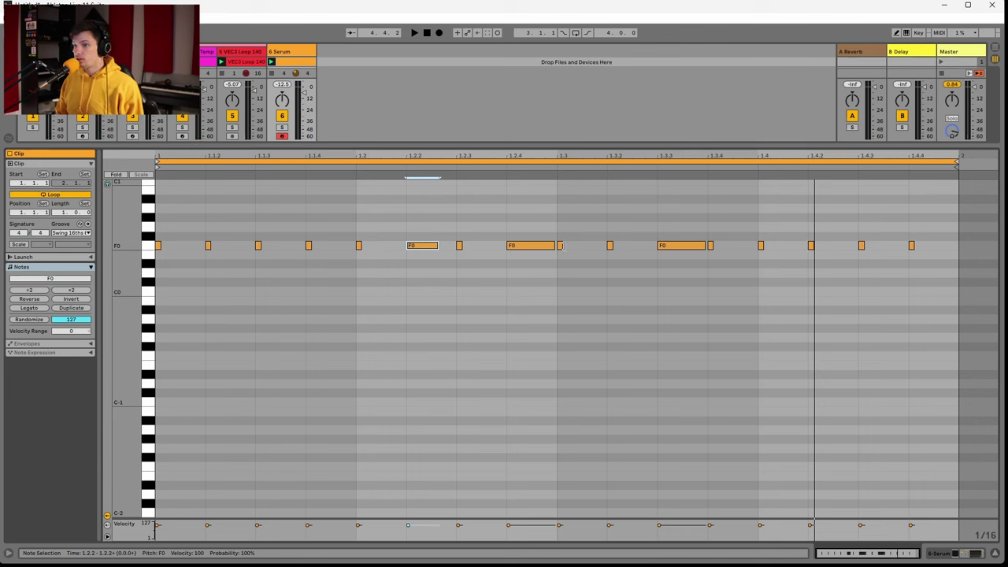
- Shorten the F0 notes at 1.2.2, 1.2.4 and 1.3.3 back down
drag(438, 248, 411, 239)
drag(556, 244, 518, 245)
drag(706, 245, 668, 243)
click(199, 200)
- Stretch the downbeat F0 notes to about 1.1.3, 1.2.2, 1.3.3 and 1.4.2, then audition
click(159, 245)
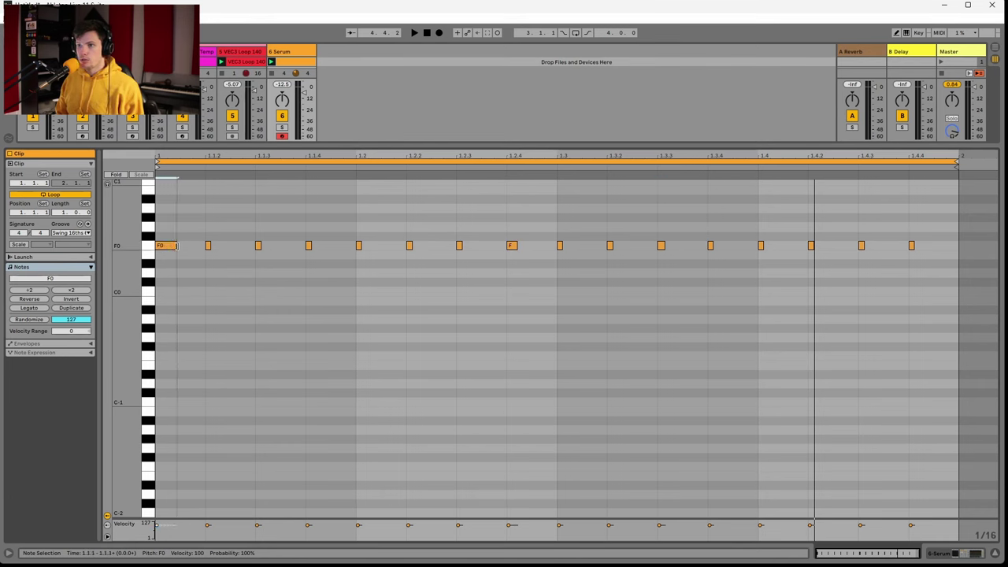
drag(180, 246, 255, 246)
drag(360, 245, 447, 246)
drag(560, 246, 639, 245)
drag(762, 246, 855, 246)
key(space)
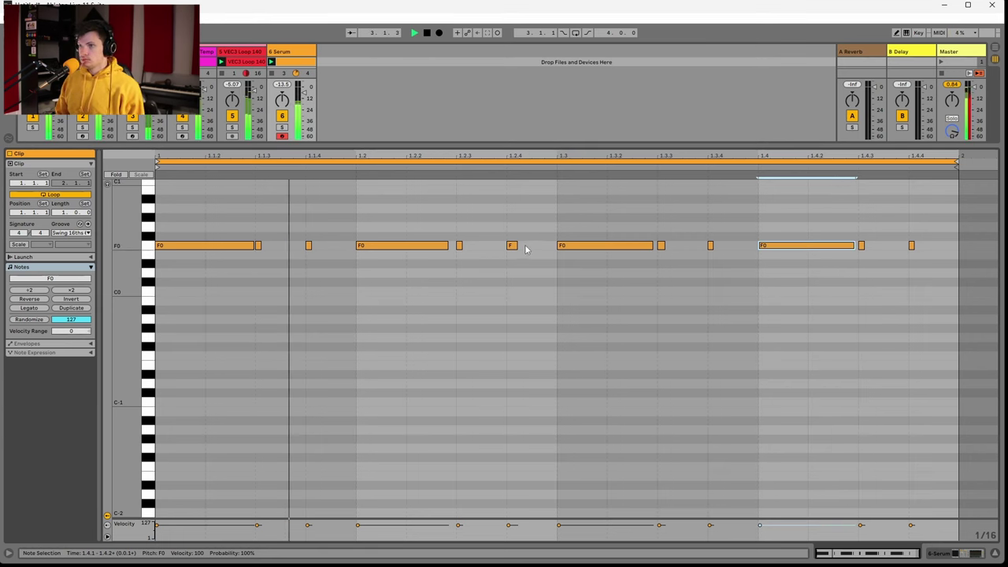
key(space)
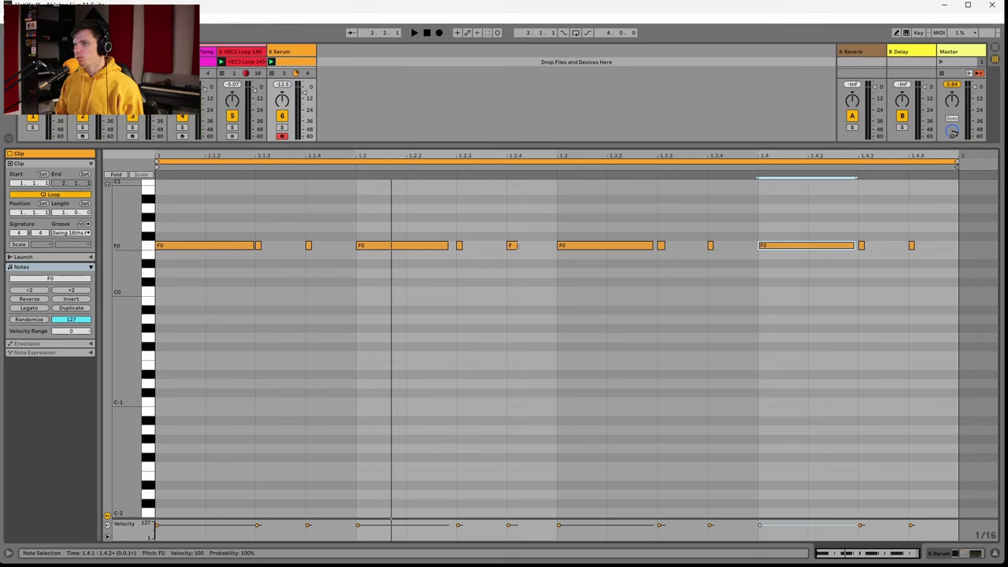
- Extend the 1.2.4 note to 1.3, shorten the 1.3 note, add an F0 at 1.3.2, and lengthen 1.3.3
click(512, 246)
drag(517, 246, 555, 246)
key(space)
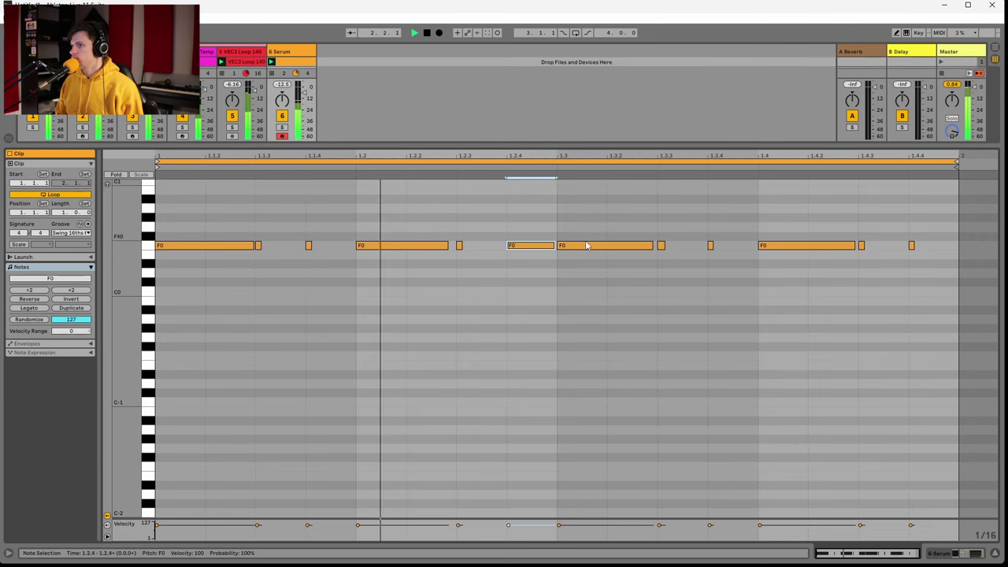
drag(650, 246, 620, 245)
double_click(609, 245)
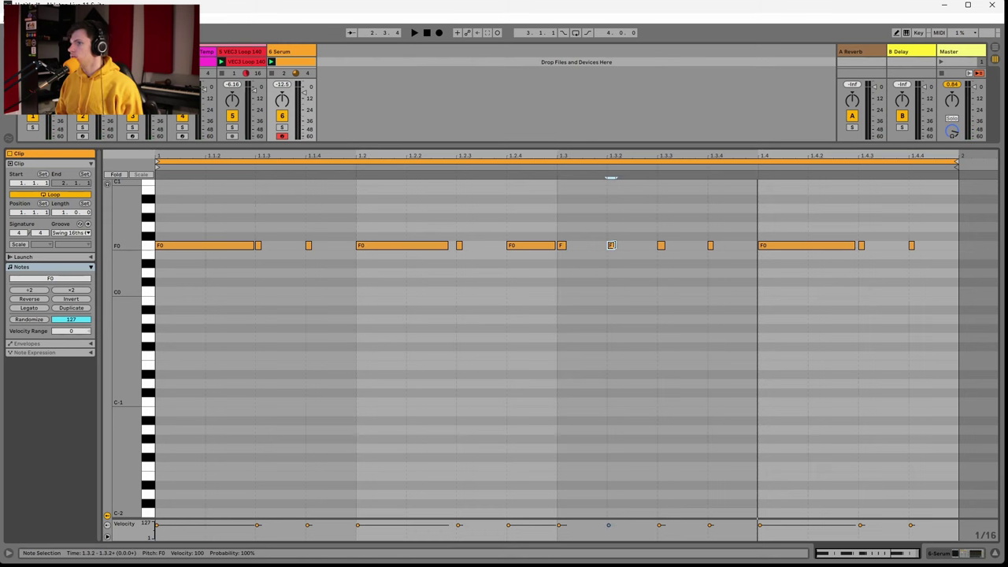
key(space)
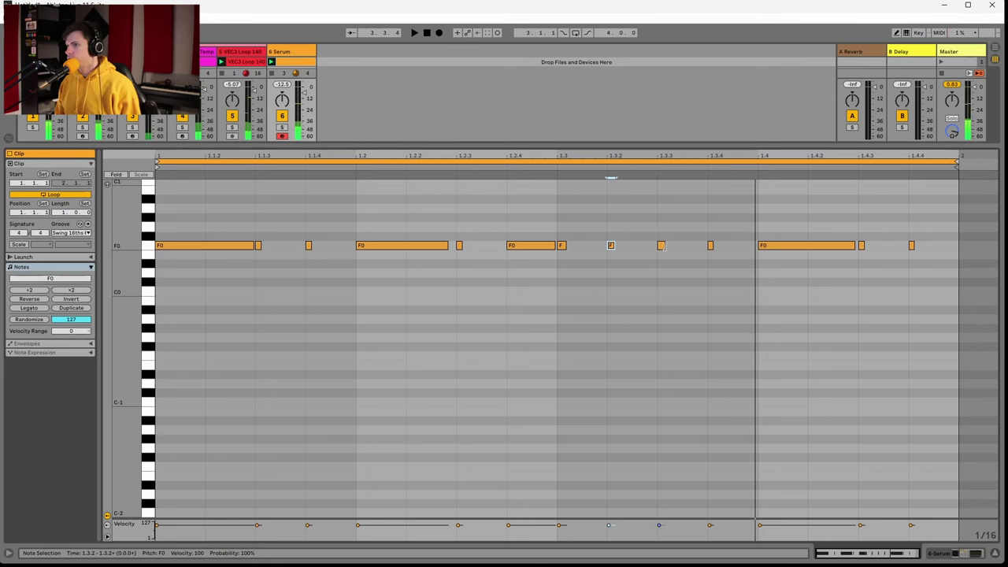
drag(662, 245, 705, 246)
key(space)
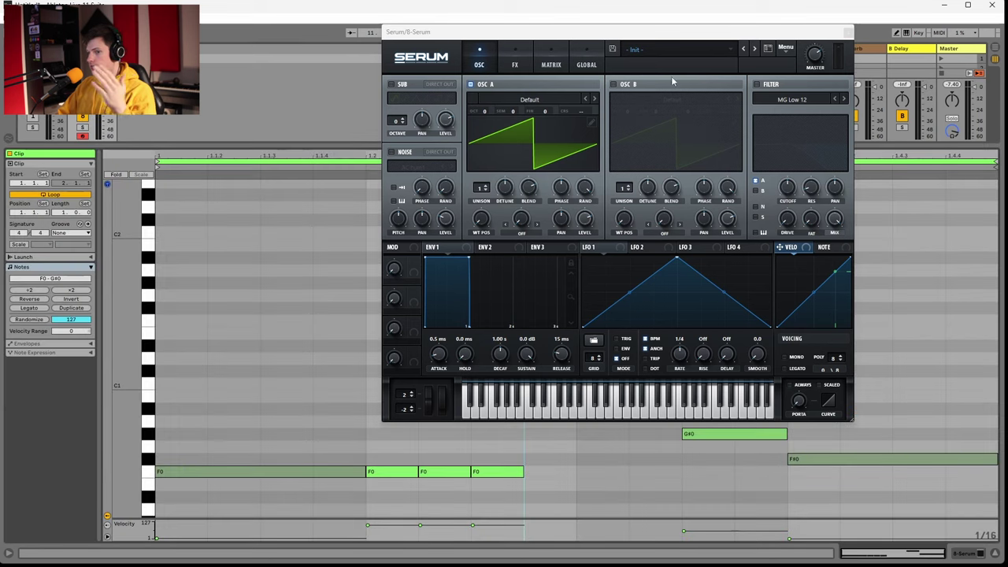
- Load the Basic Shapes wavetable on oscillator A, set it to a square wave, then enlarge the velocity lane
click(529, 100)
mouse_move(545, 111)
click(583, 157)
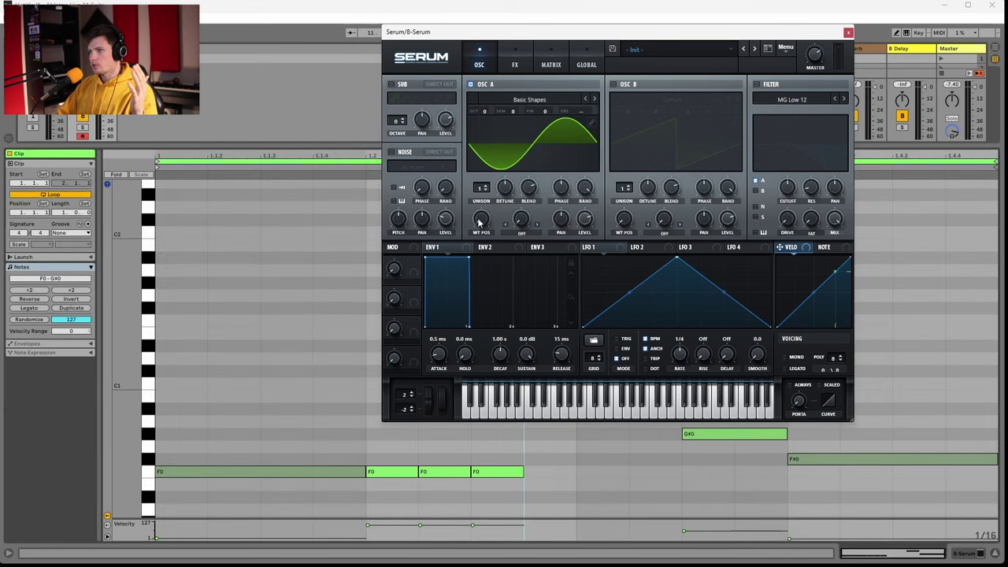
drag(481, 218, 480, 199)
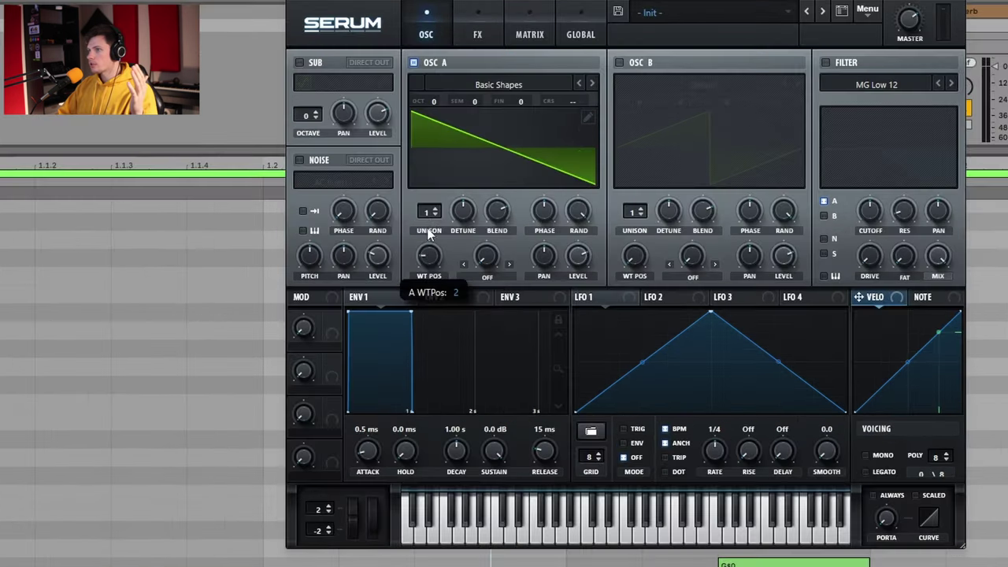
drag(427, 227, 438, 189)
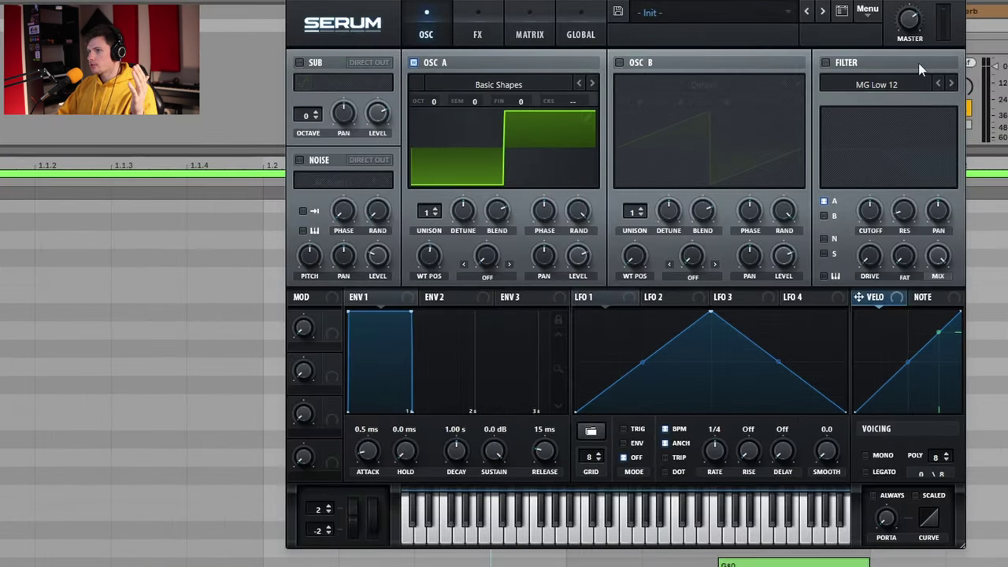
click(959, 3)
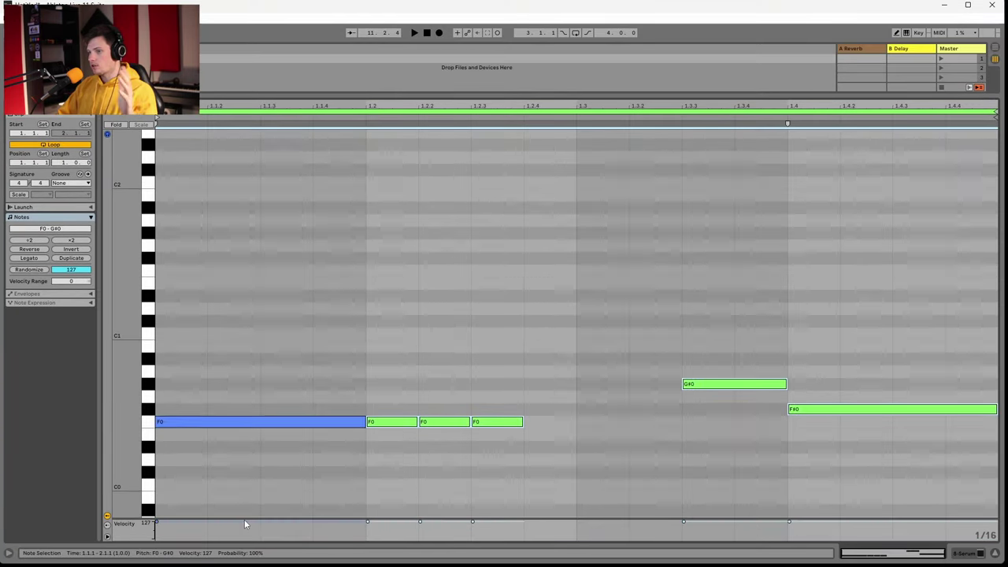
drag(244, 518, 248, 455)
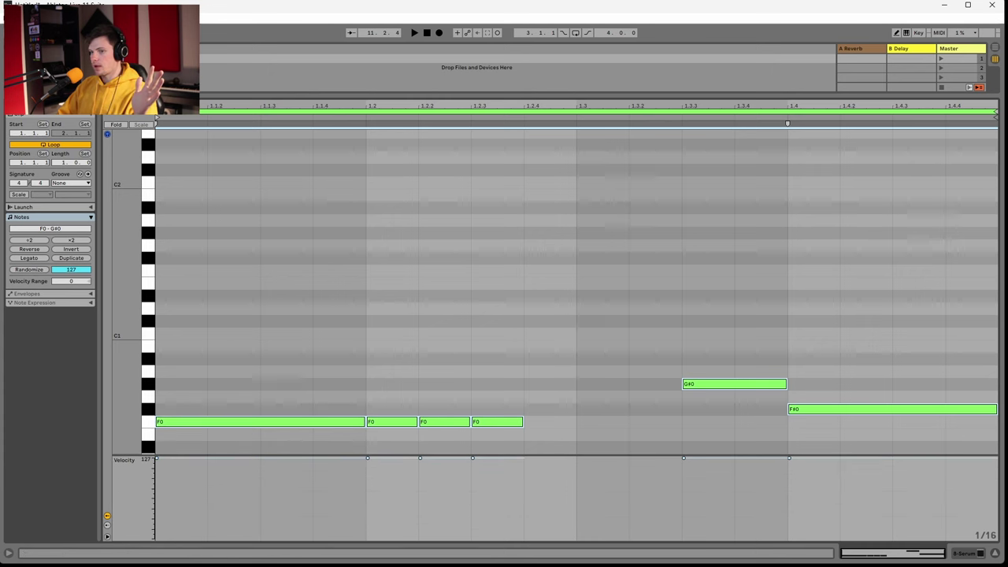
- Enable Serum's filter and assign LFO 1 to modulate the filter cutoff
key(shift+Tab)
click(25, 447)
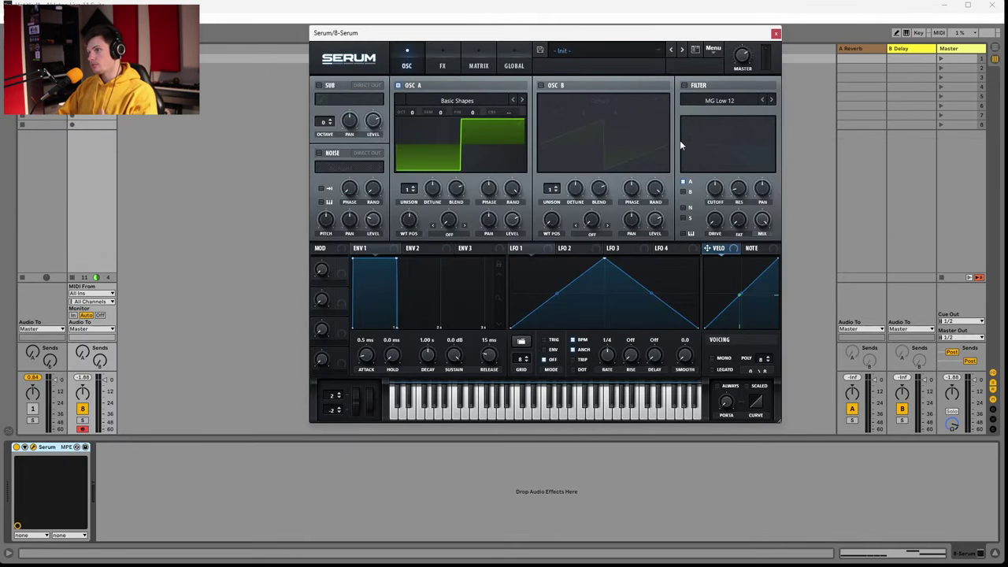
click(683, 85)
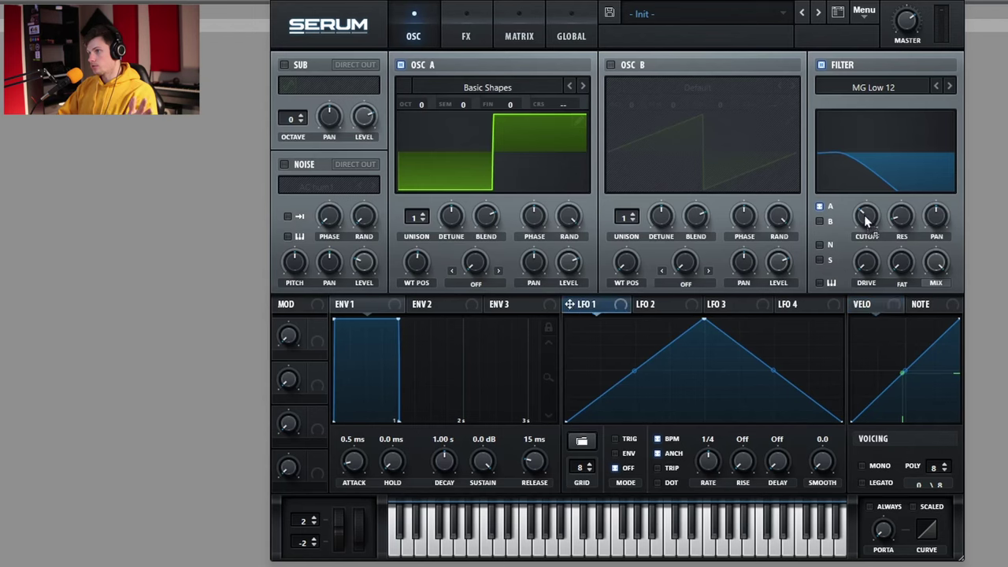
drag(867, 220, 855, 200)
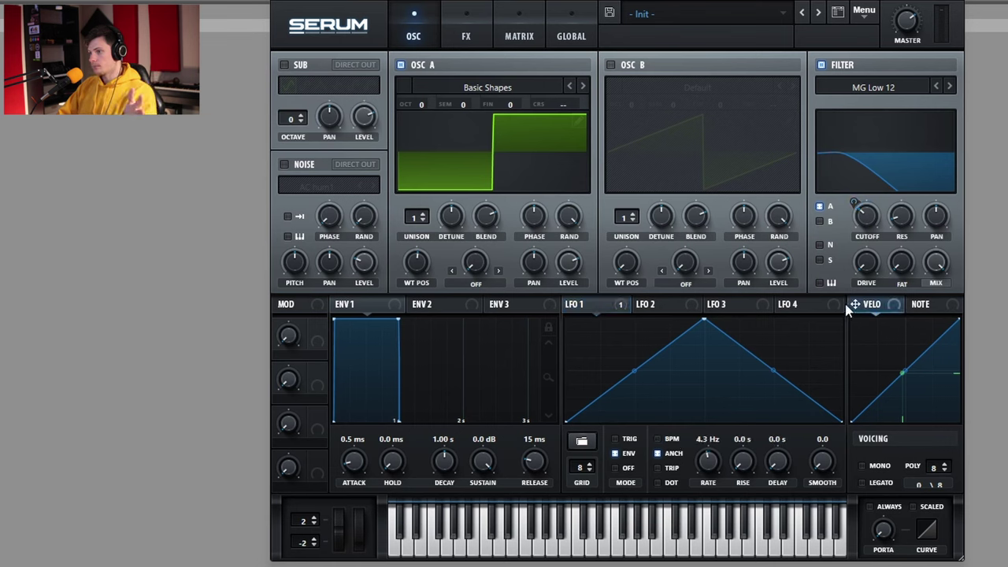
- Play several test notes to hear the LFO sweeping the filter
click(437, 549)
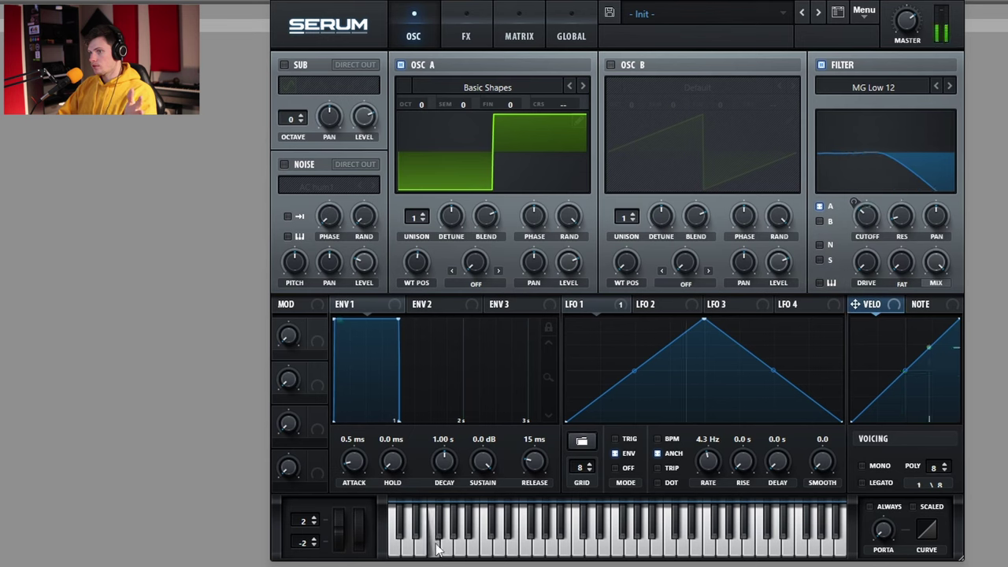
click(437, 549)
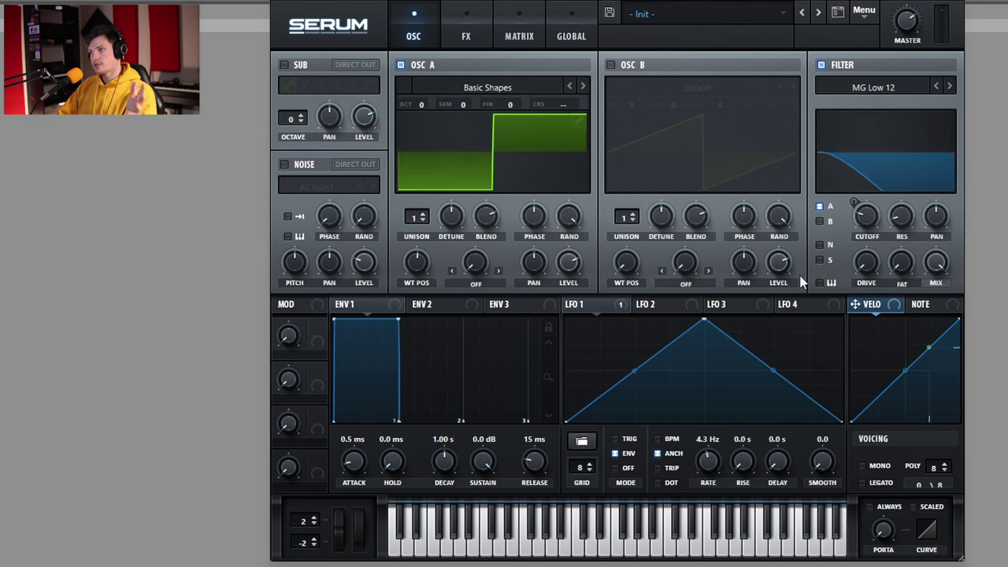
click(438, 544)
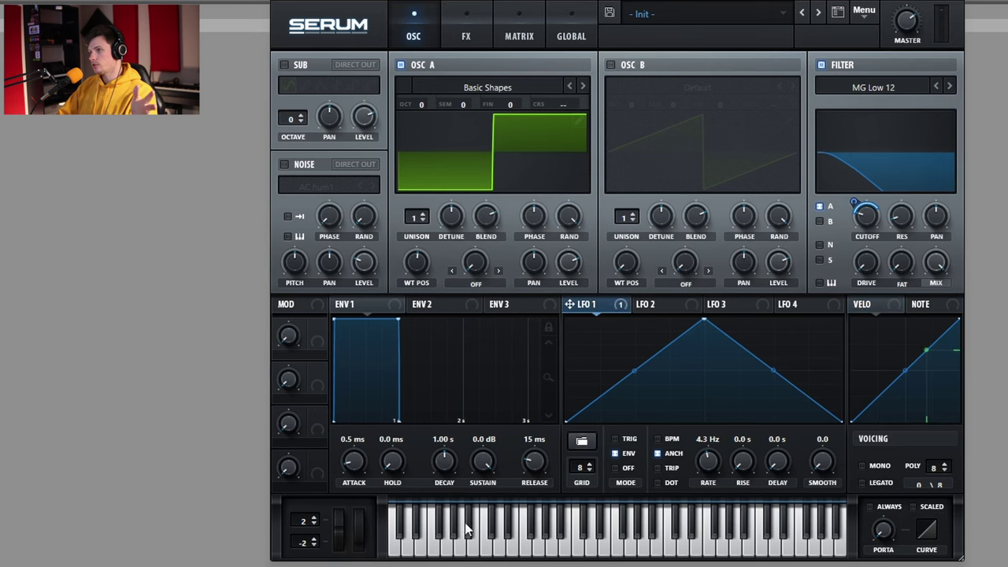
click(431, 548)
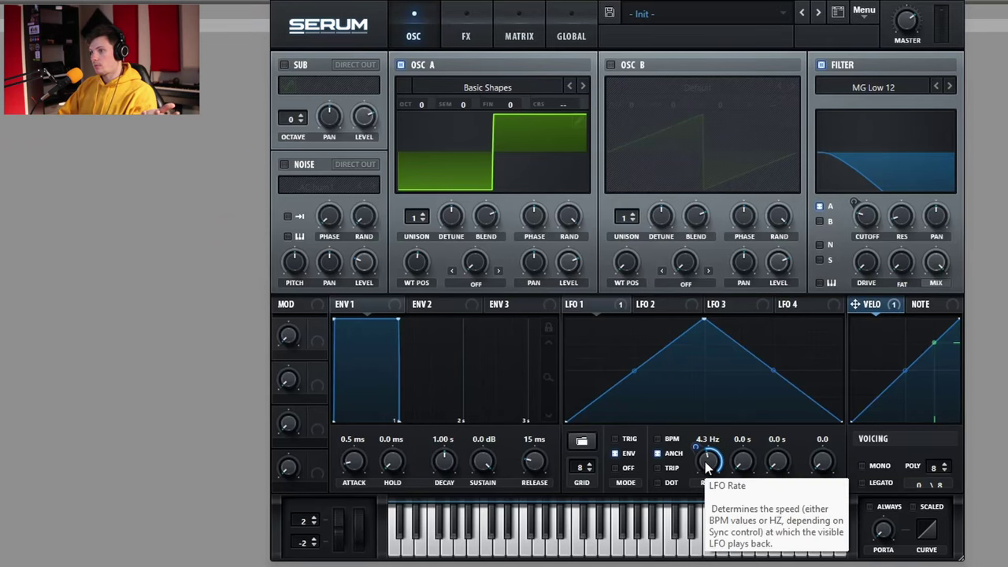
- Reset the LFO 1 rate and lower it to 1.8 Hz, set the first F0 note's velocity to 1, and close Serum
double_click(705, 461)
drag(701, 453, 708, 481)
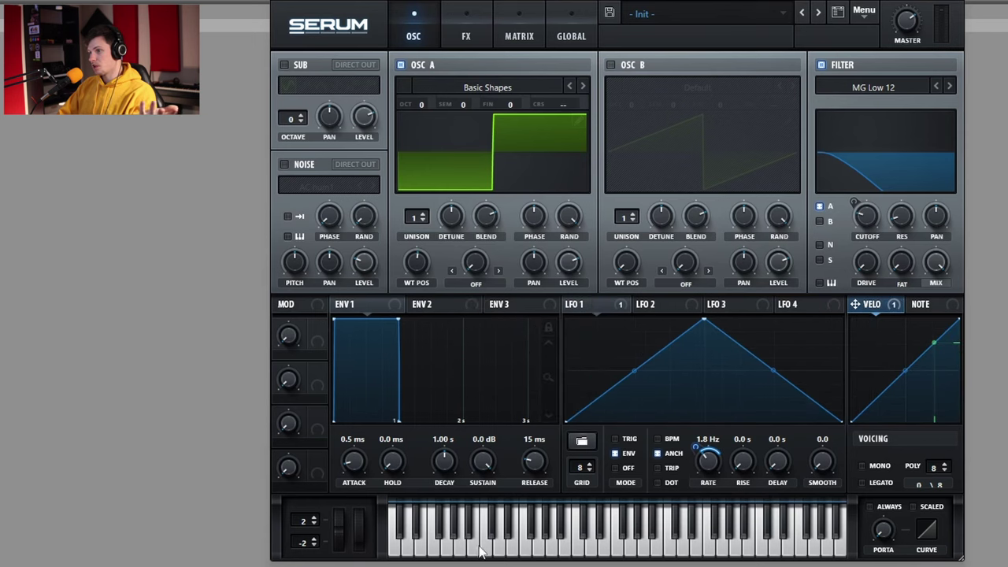
click(432, 549)
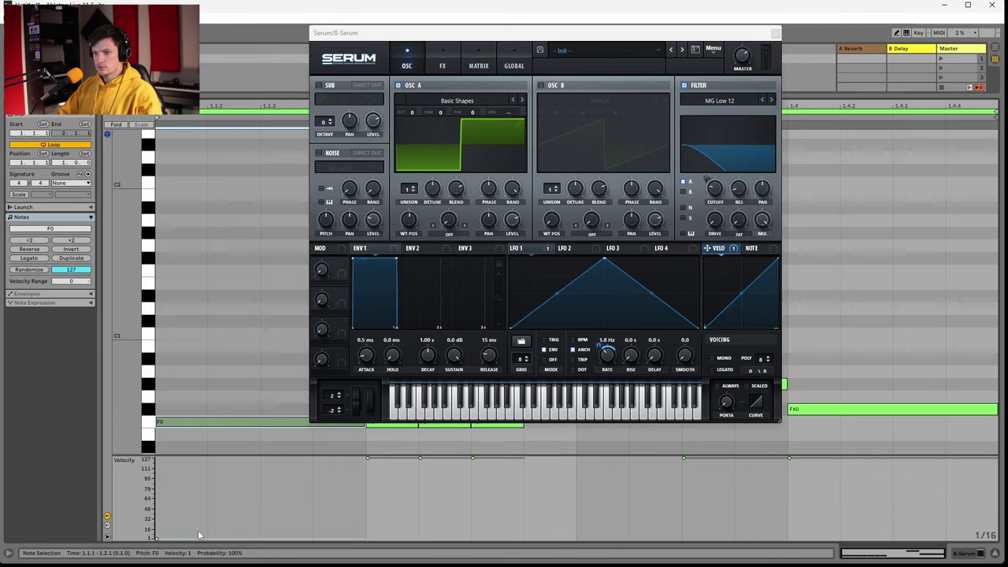
click(391, 426)
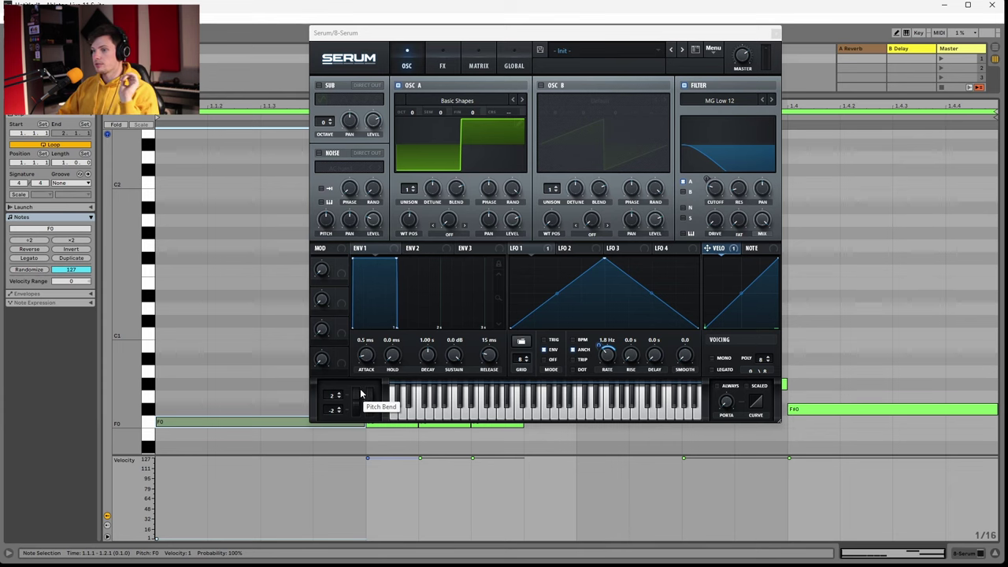
click(776, 32)
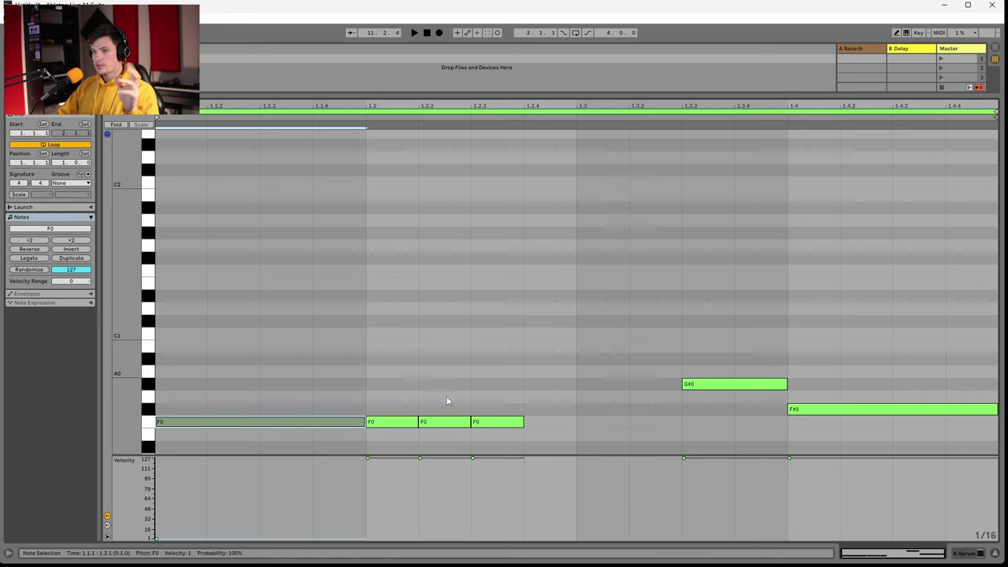
- Lower the G#0 note's velocity to 43 and the F#0 note's velocity, then audition
click(706, 458)
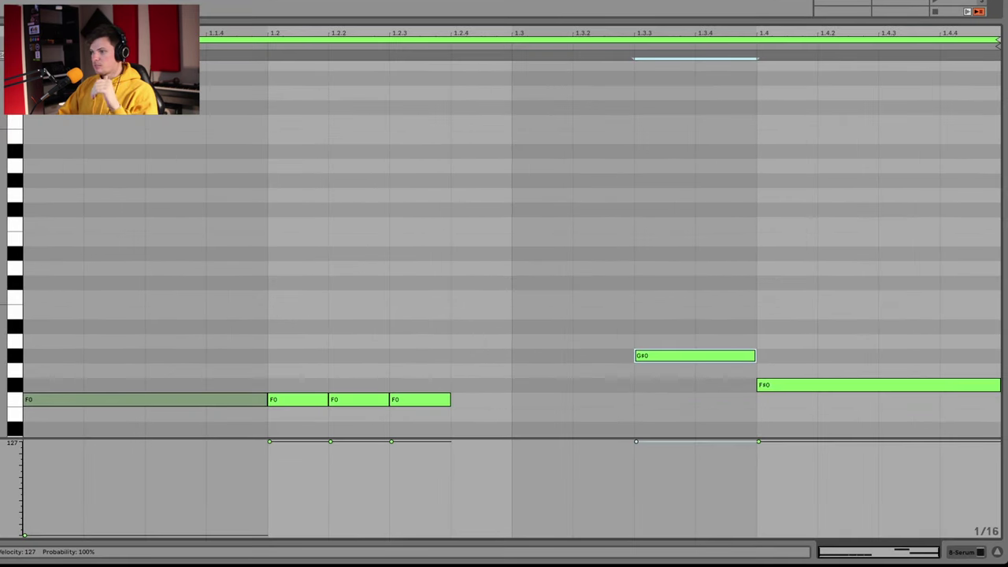
mouse_move(706, 459)
mouse_down()
mouse_move(707, 501)
mouse_move(739, 475)
mouse_up()
drag(759, 442, 759, 535)
click(759, 535)
click(705, 471)
key(space)
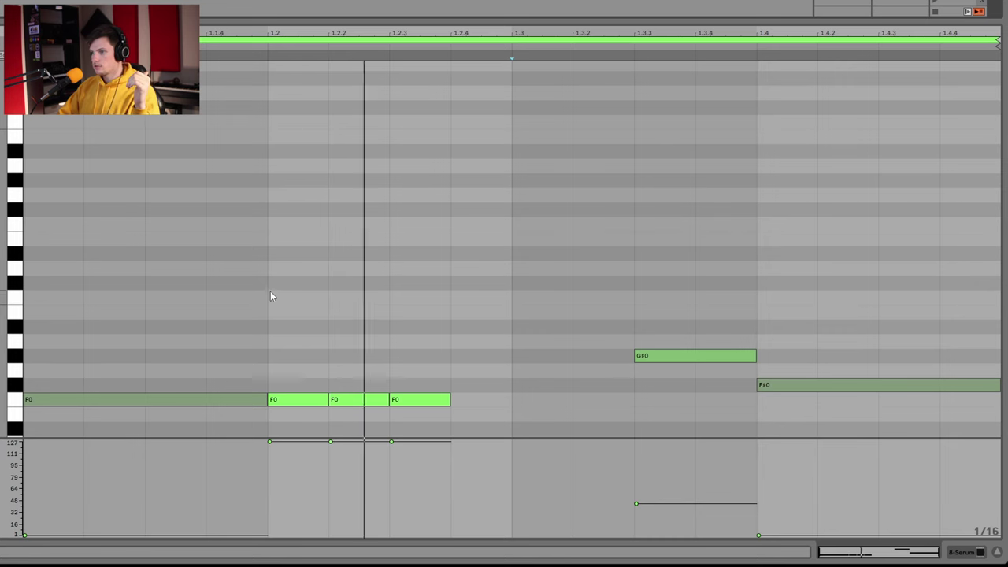
- Drop the three short F0 notes' velocity to 89, then select the F0 notes with G#0
drag(304, 349, 533, 443)
drag(400, 438, 403, 468)
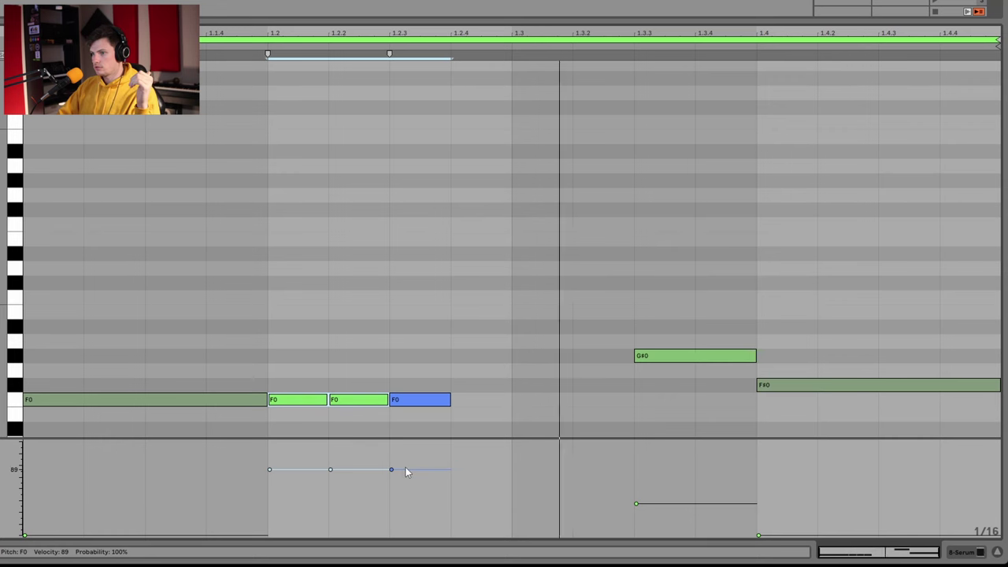
click(372, 457)
click(455, 400)
drag(150, 276, 650, 441)
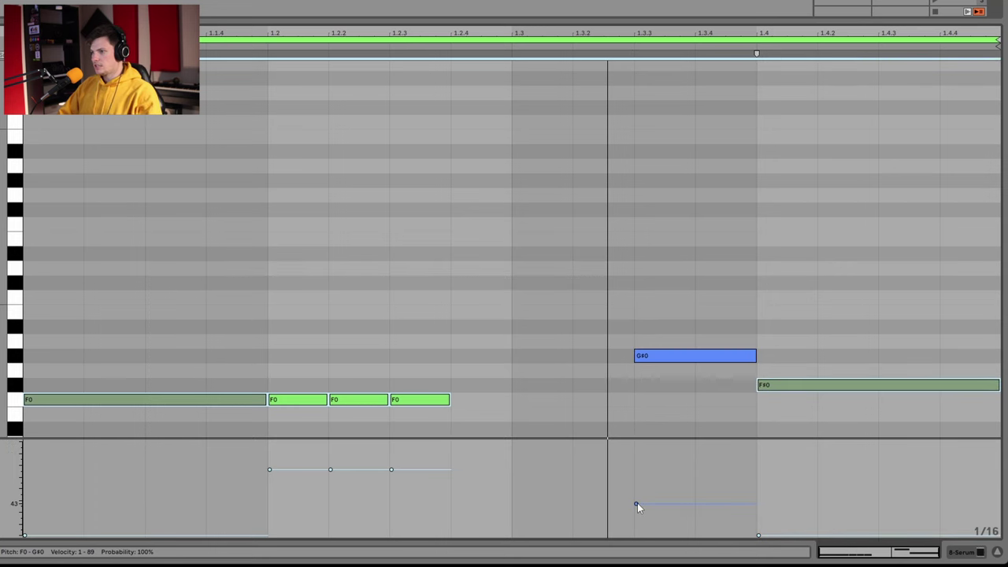